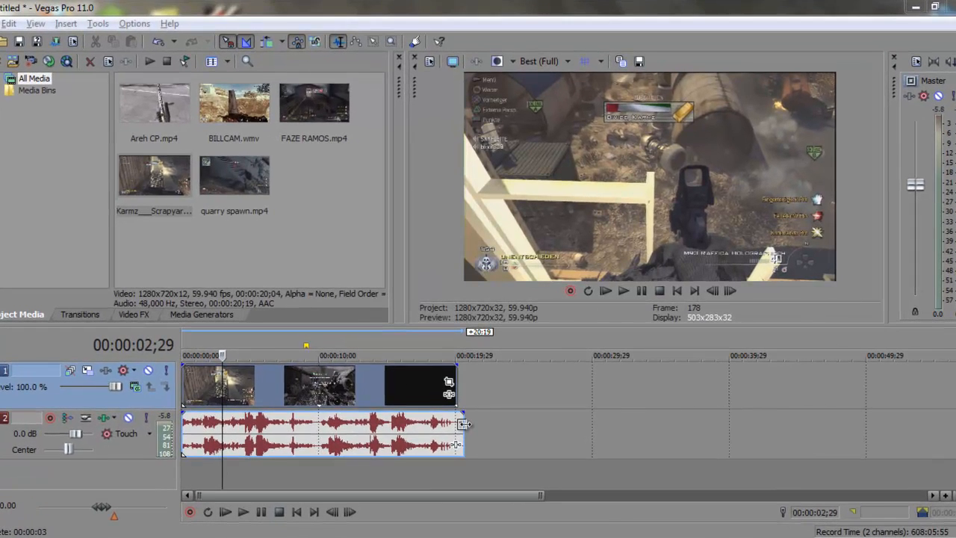
- Trim the audio event's right edge to end with the roughly 20-second video event
mouse_move(461, 426)
mouse_down()
mouse_move(456, 415)
mouse_move(463, 423)
mouse_up()
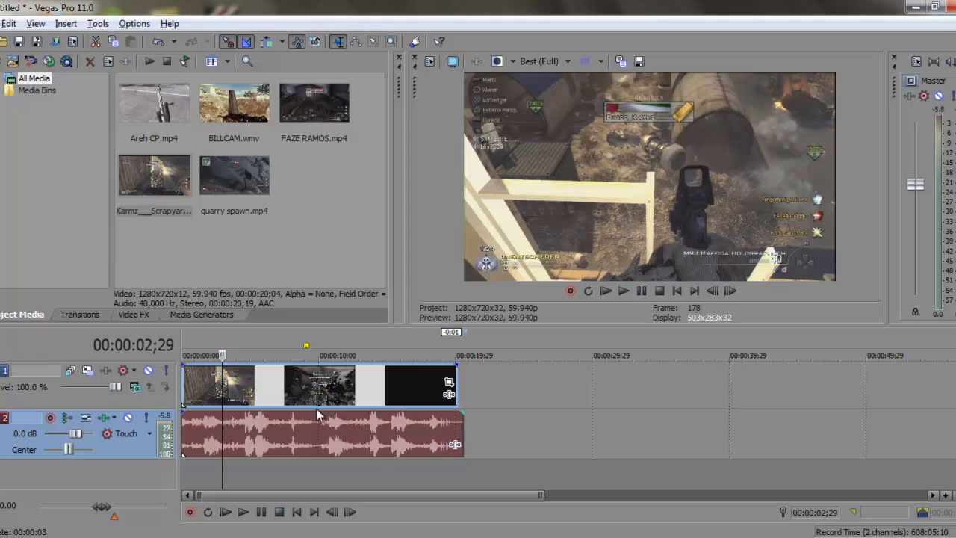
- In the video event's Properties, choose Disable resample and uncheck Maintain aspect ratio
right_click(277, 385)
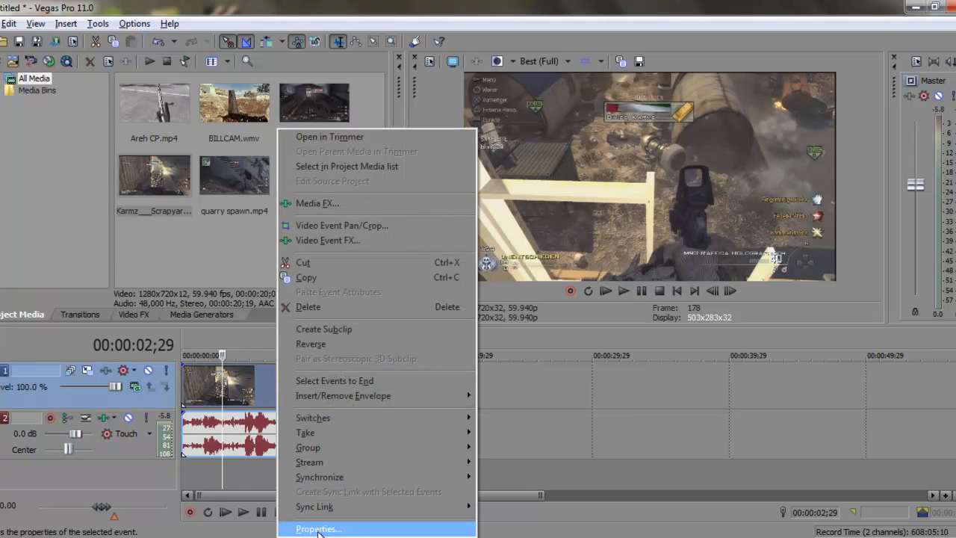
click(241, 384)
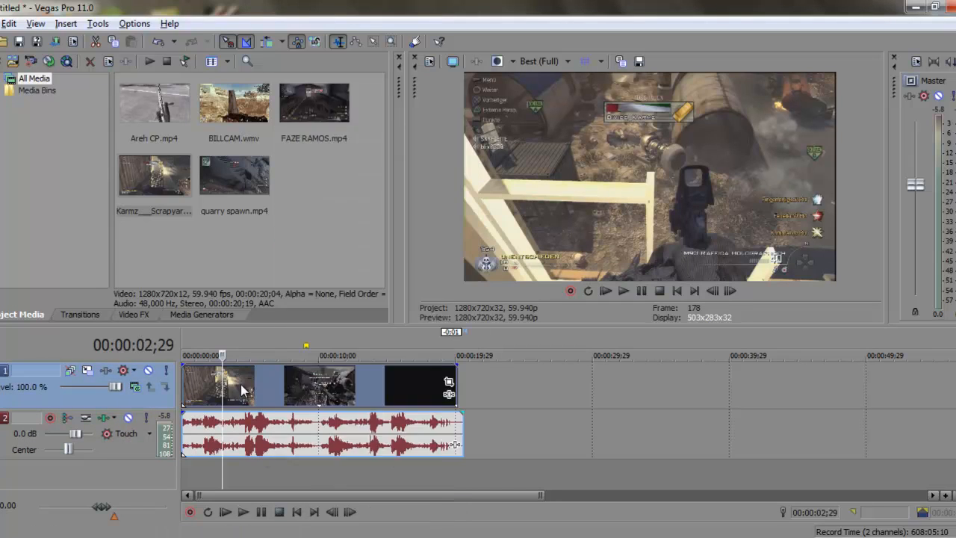
right_click(241, 384)
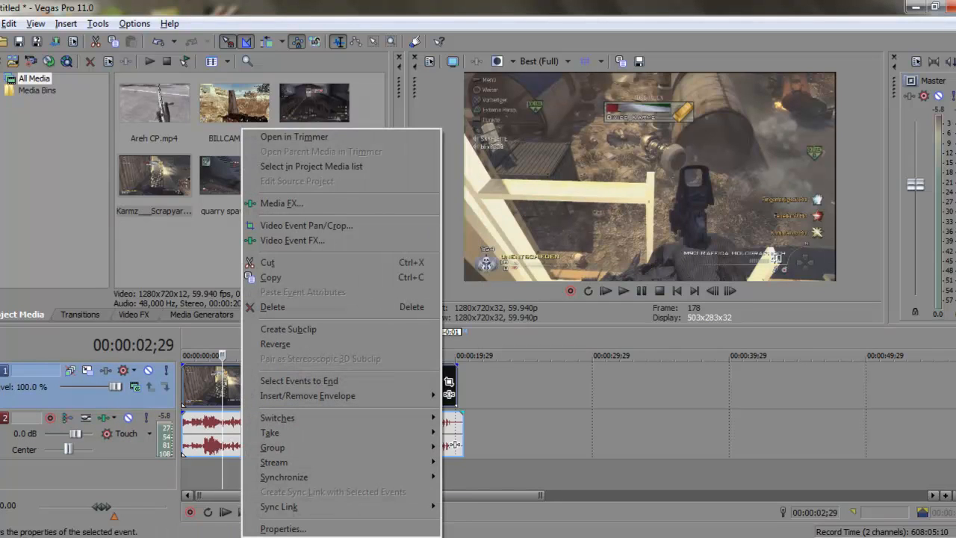
click(313, 528)
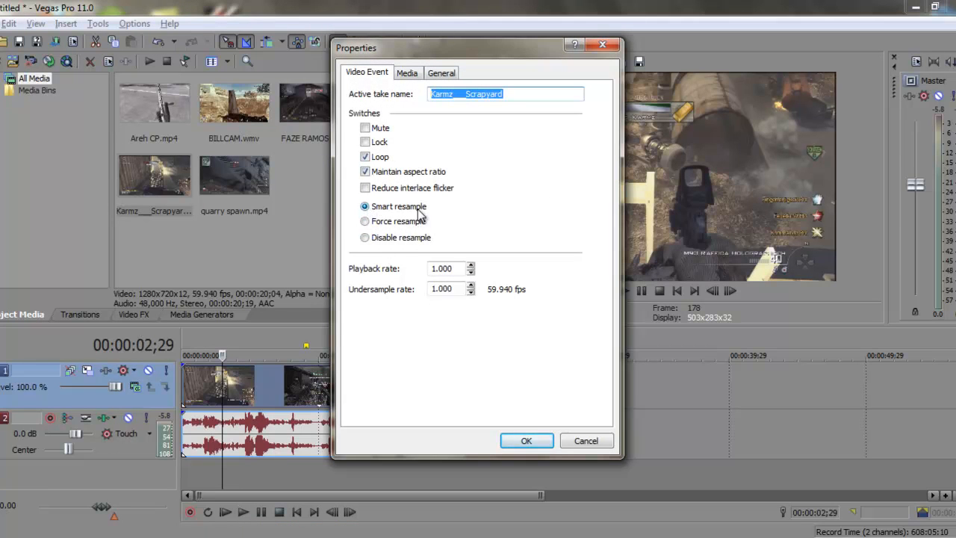
click(396, 243)
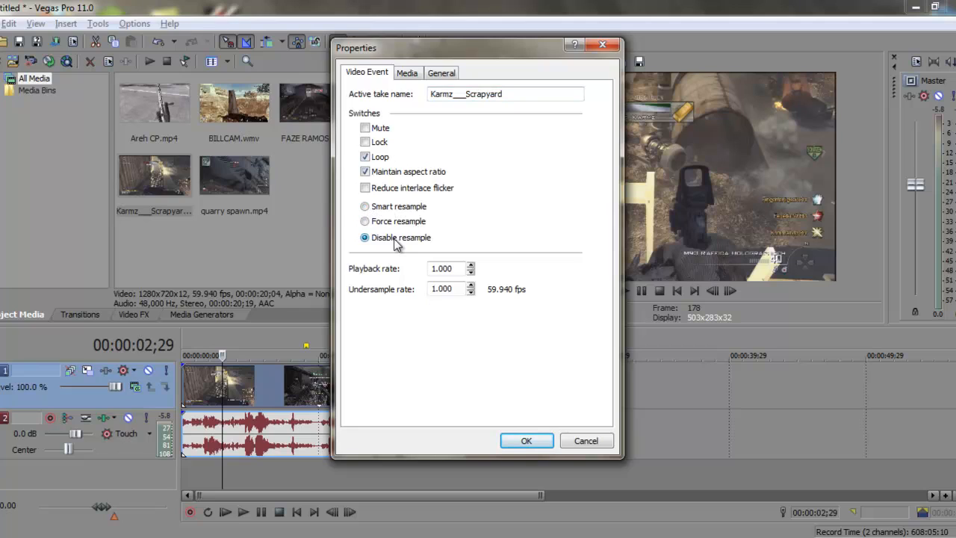
click(364, 172)
click(527, 440)
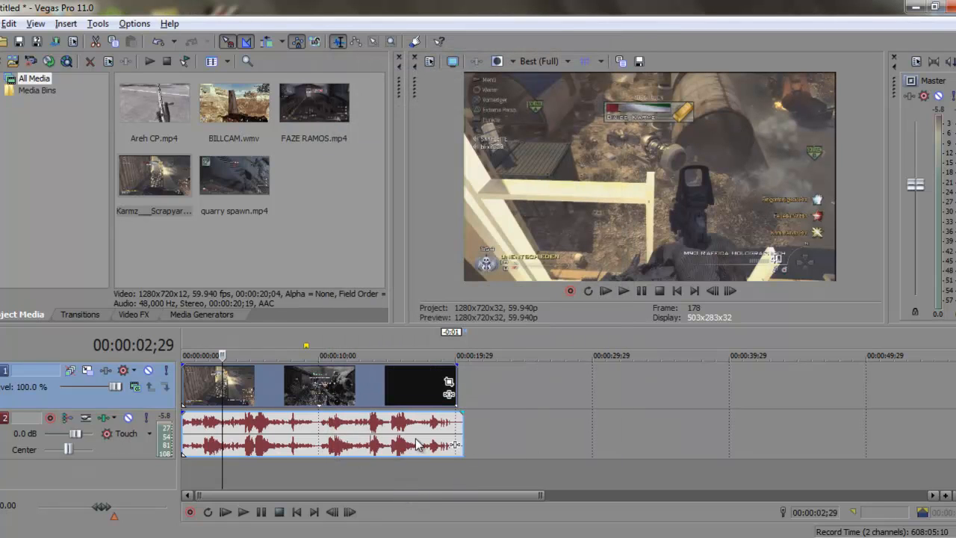
- In Pan/Crop, pull the crop box's top and right edges slightly inward to about 1272×714
click(448, 385)
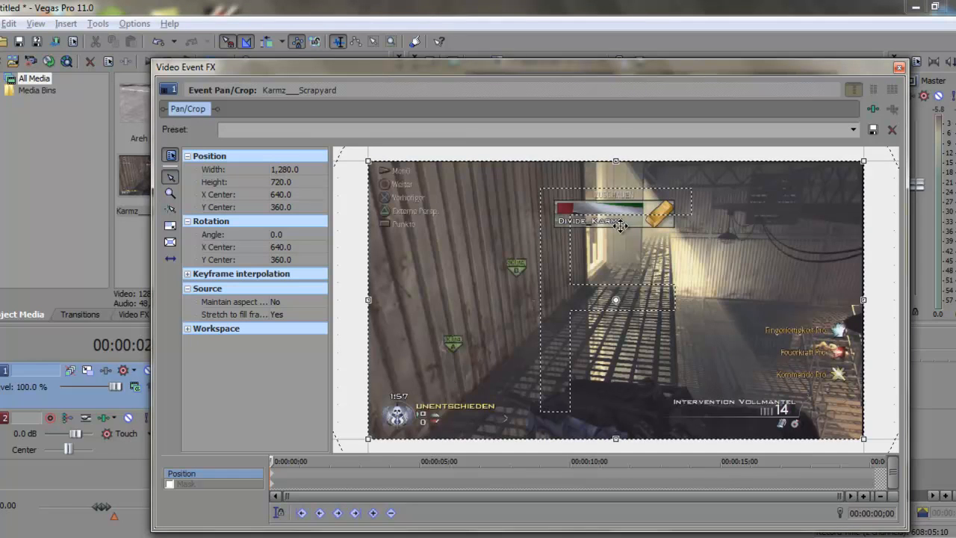
drag(615, 160, 615, 164)
drag(864, 300, 862, 300)
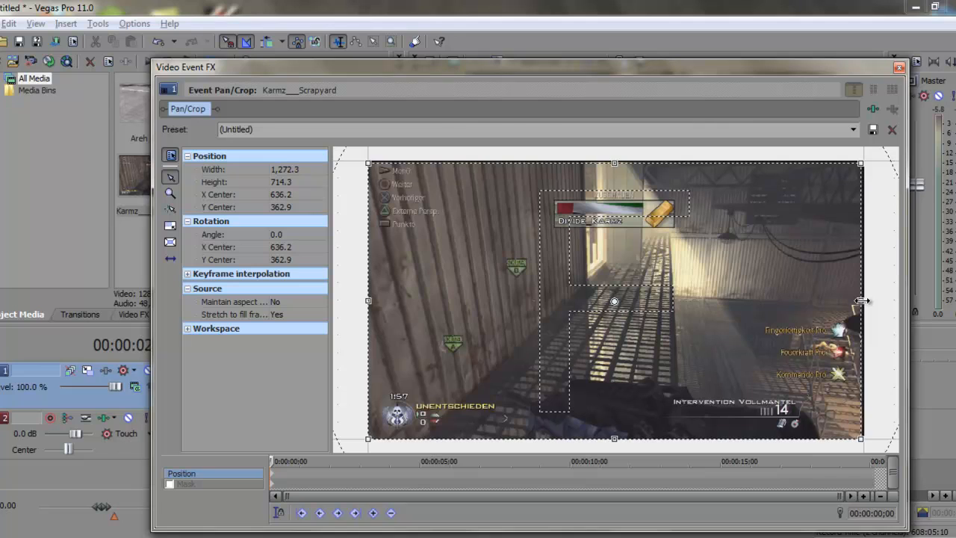
click(899, 67)
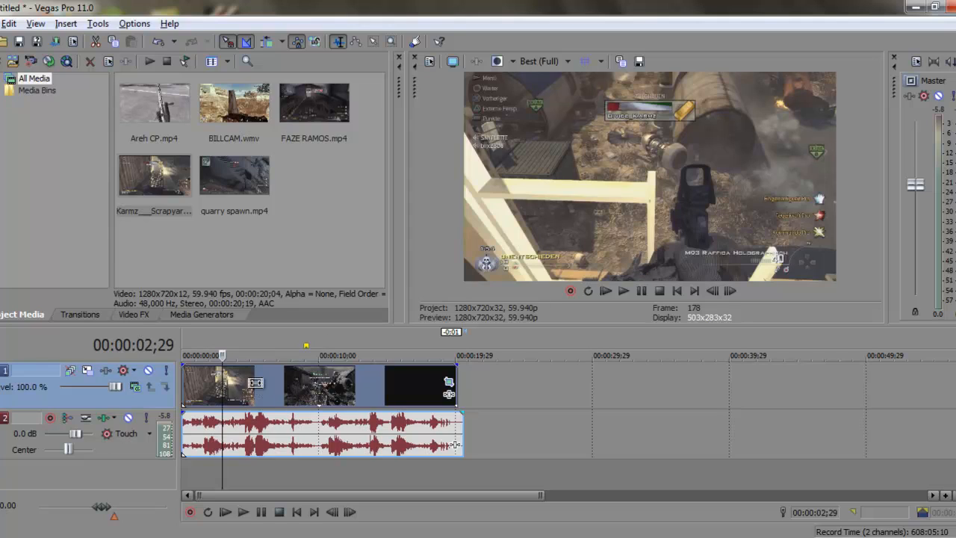
- Glance at Project Properties and the gameplay file's Media Properties, then reopen Project Properties
key(alt+Return)
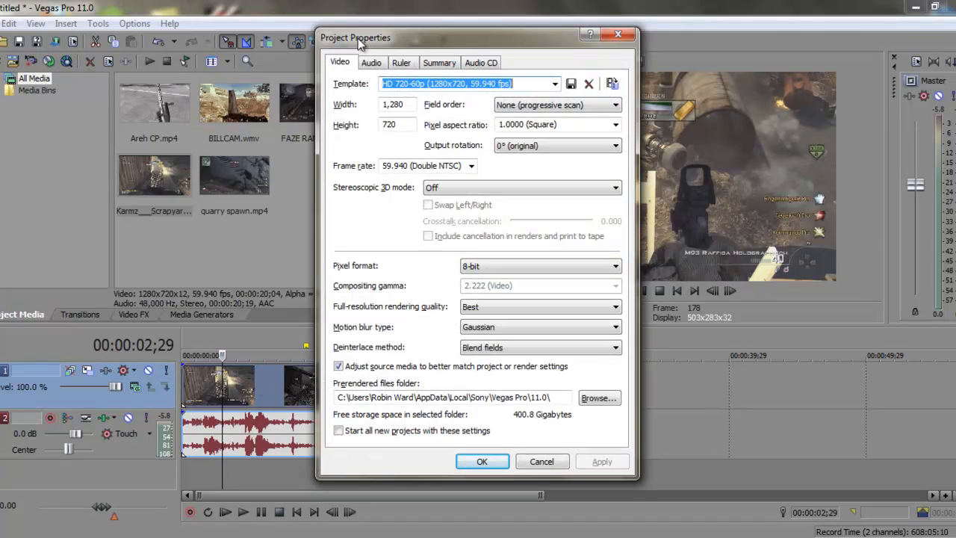
click(618, 34)
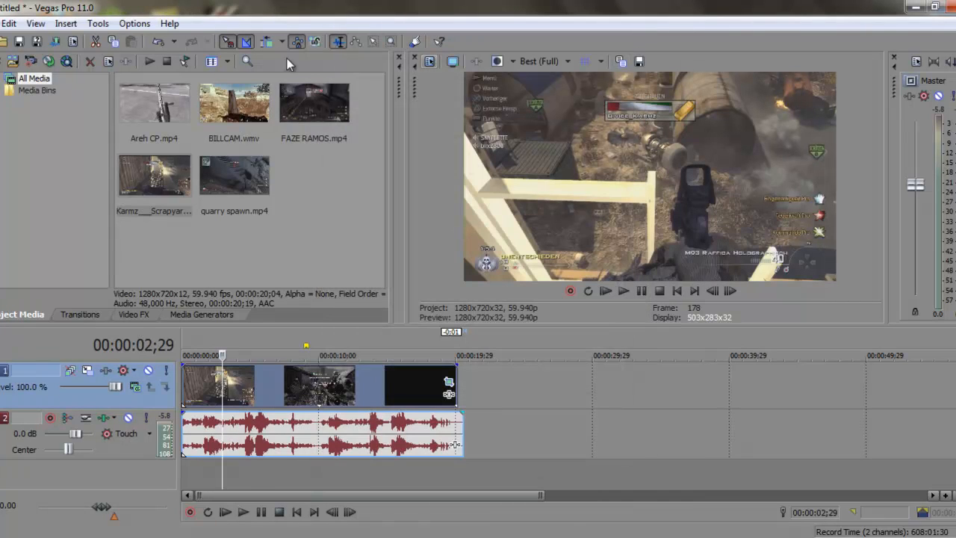
click(109, 63)
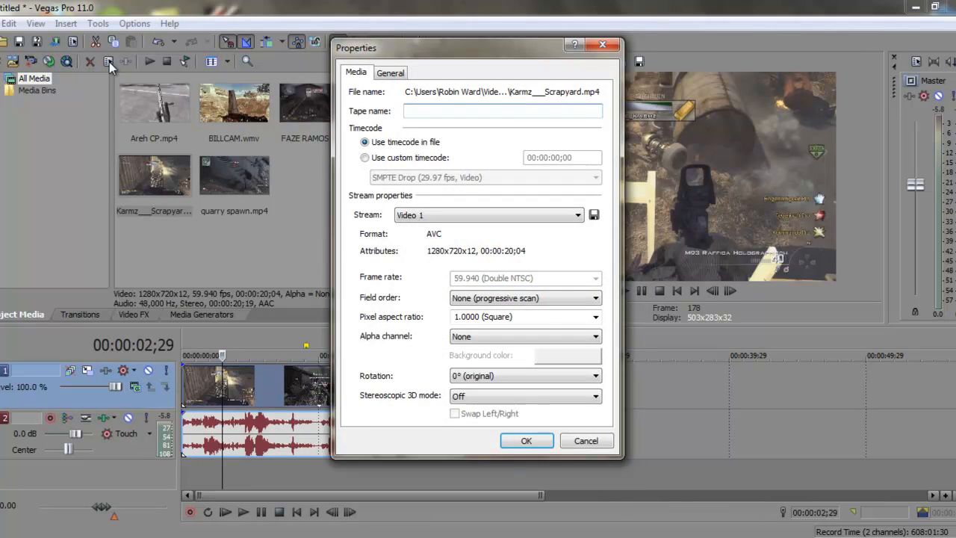
click(601, 45)
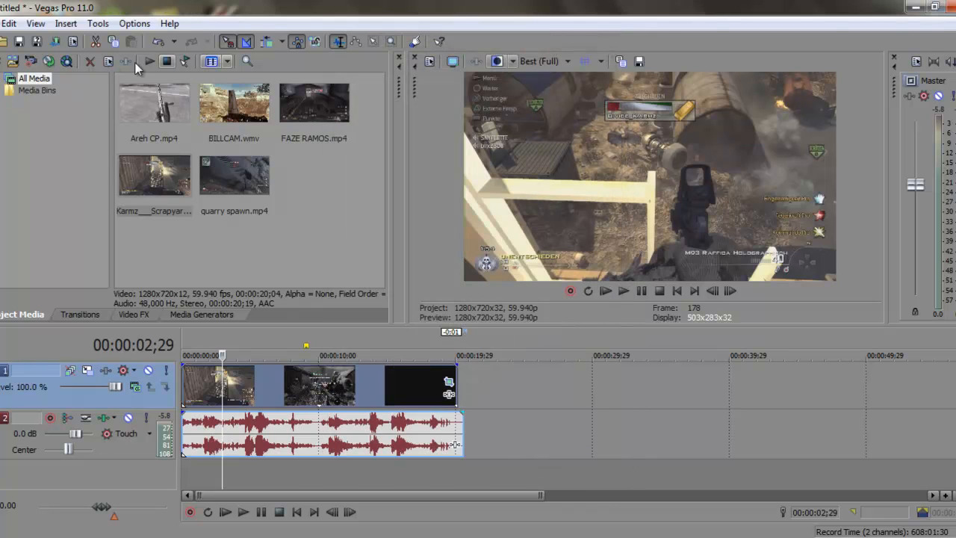
click(71, 42)
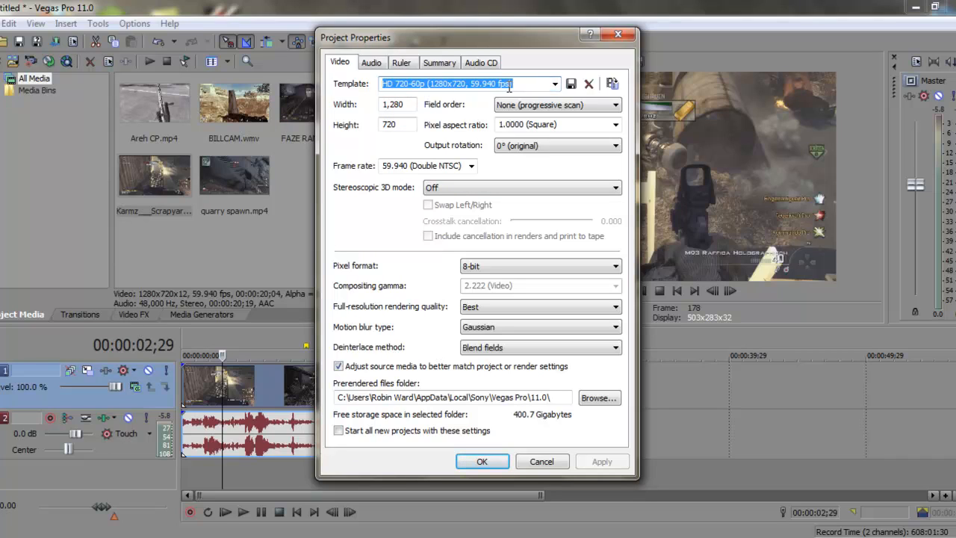
- Apply the HD 720-60p template (1280×720, 59.940 fps) to the project
click(554, 84)
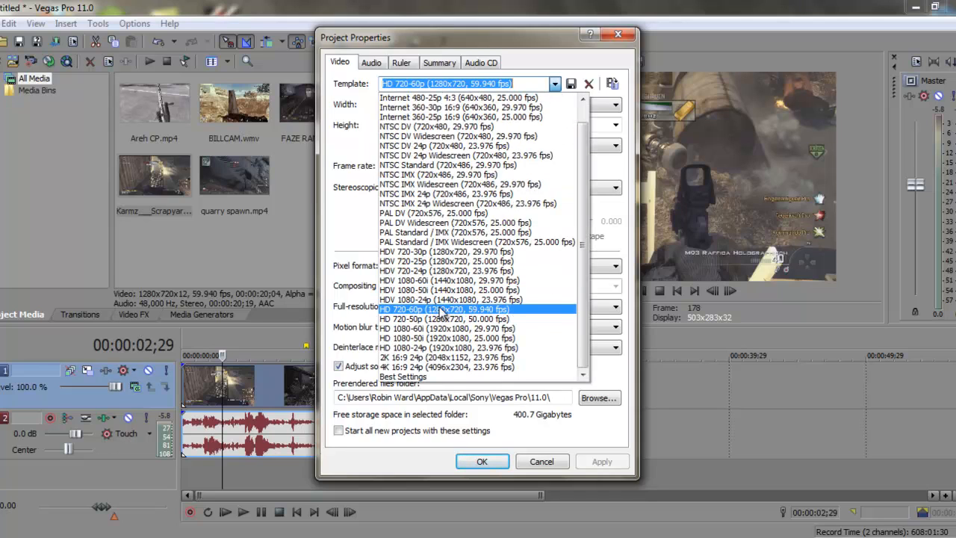
click(498, 315)
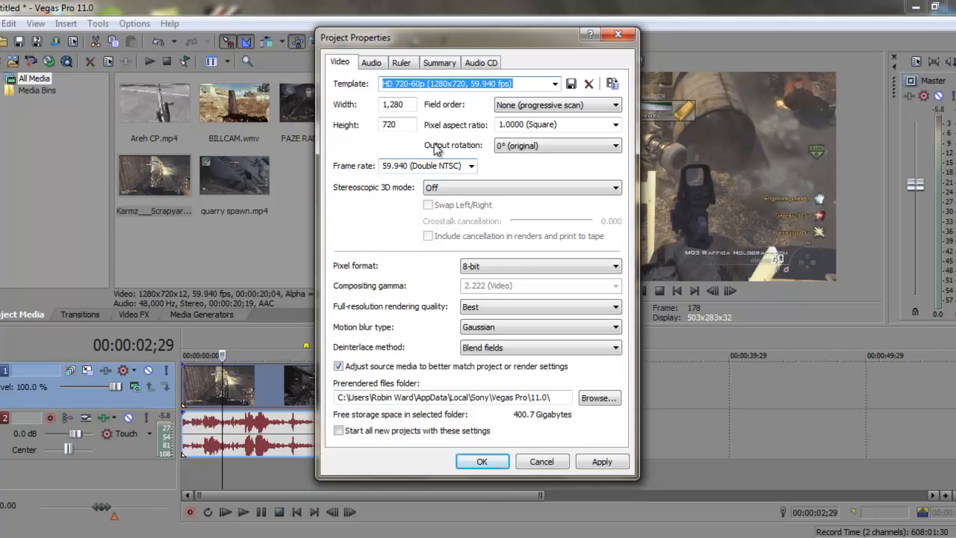
drag(408, 105, 381, 126)
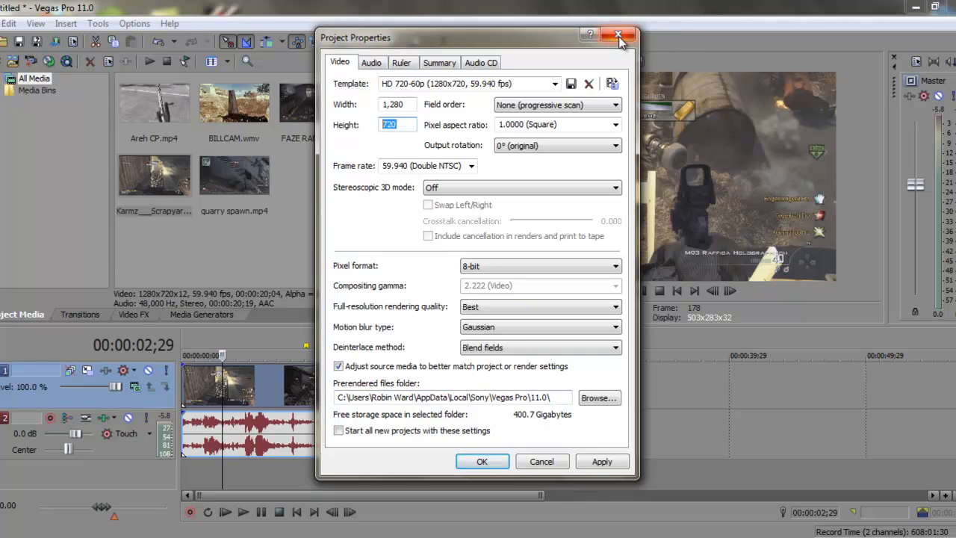
click(602, 462)
click(482, 461)
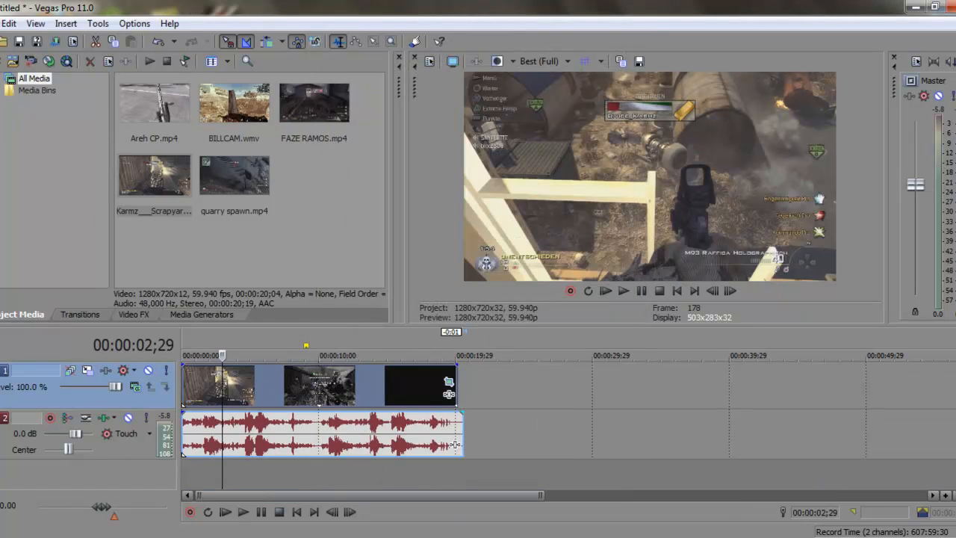
- In Render As, pick the MainConcept AVC/AAC 'Wardi Settings' template and customize it
click(9, 23)
mouse_move(0, 23)
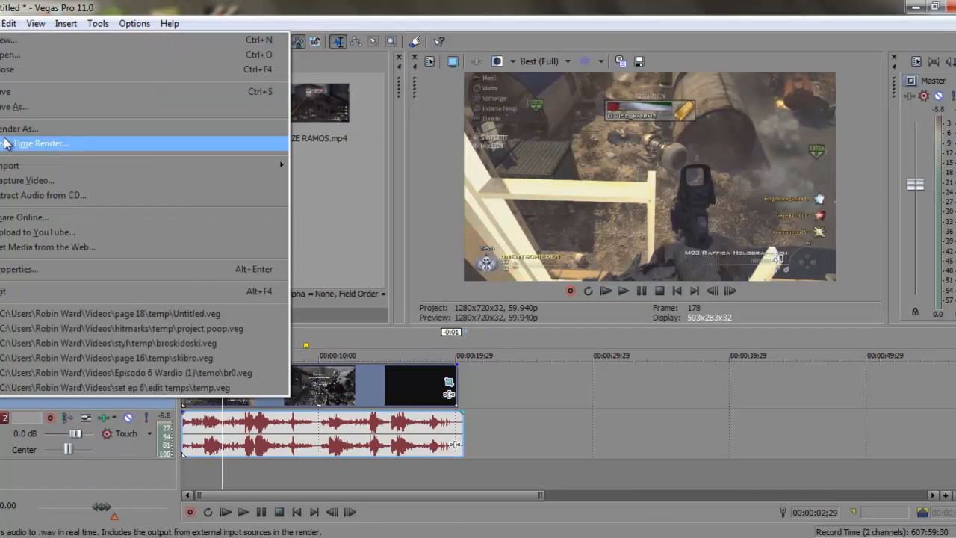
click(2, 130)
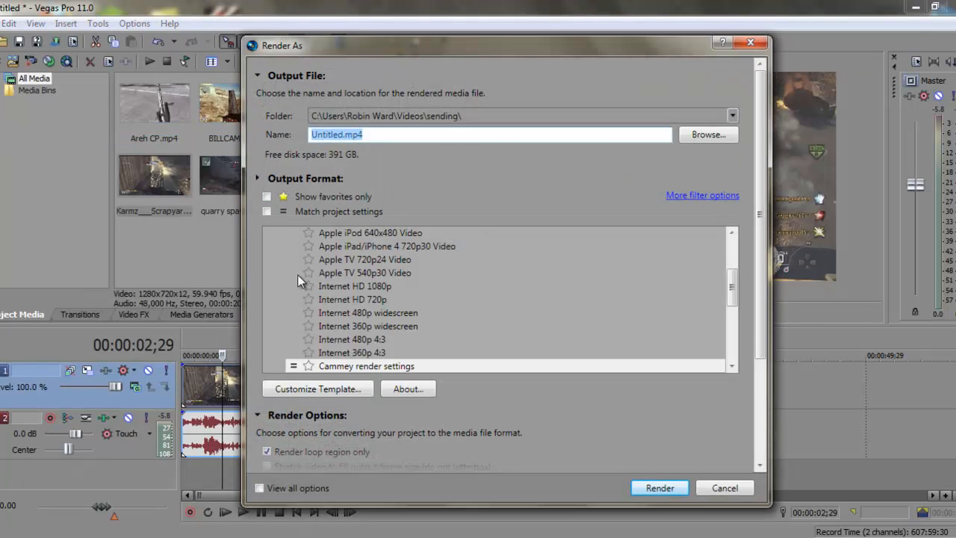
scroll(740, 288, down, 2)
scroll(736, 231, down, 3)
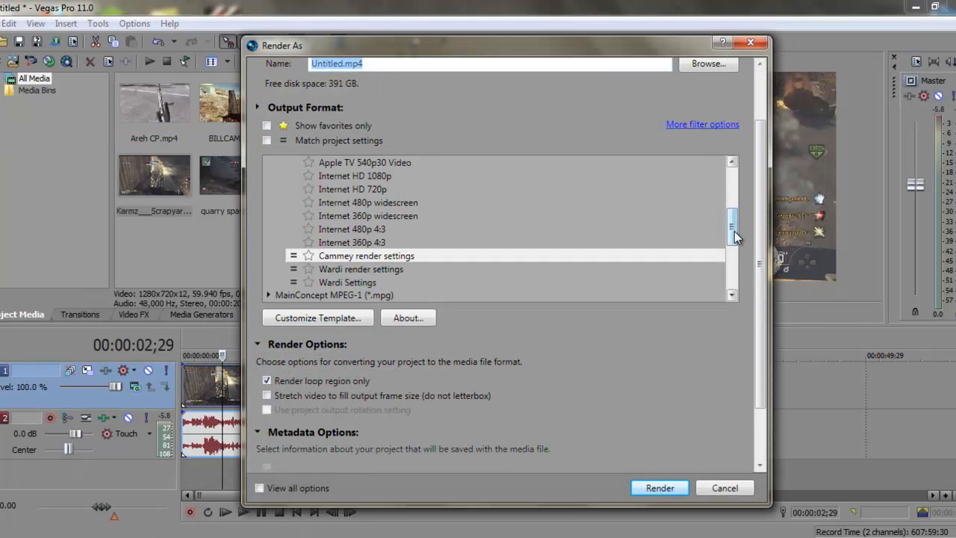
click(320, 260)
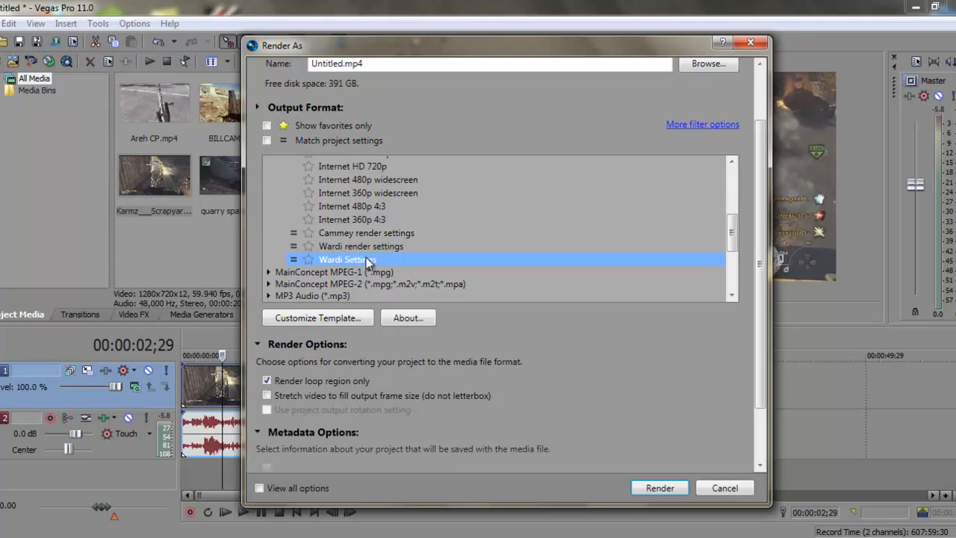
click(316, 320)
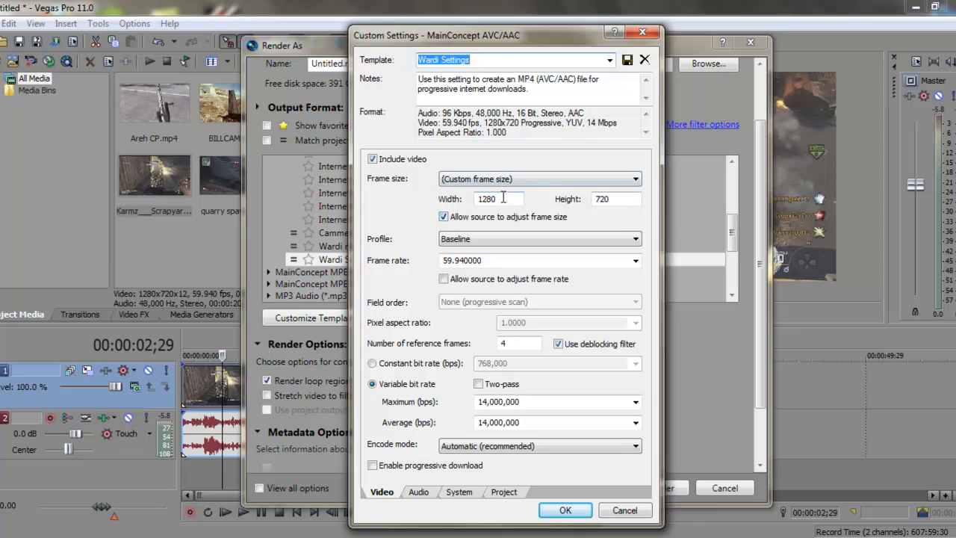
- Fix the video frame at width 1280 and height 720, disallowing source frame-size adjustment
click(502, 200)
click(611, 200)
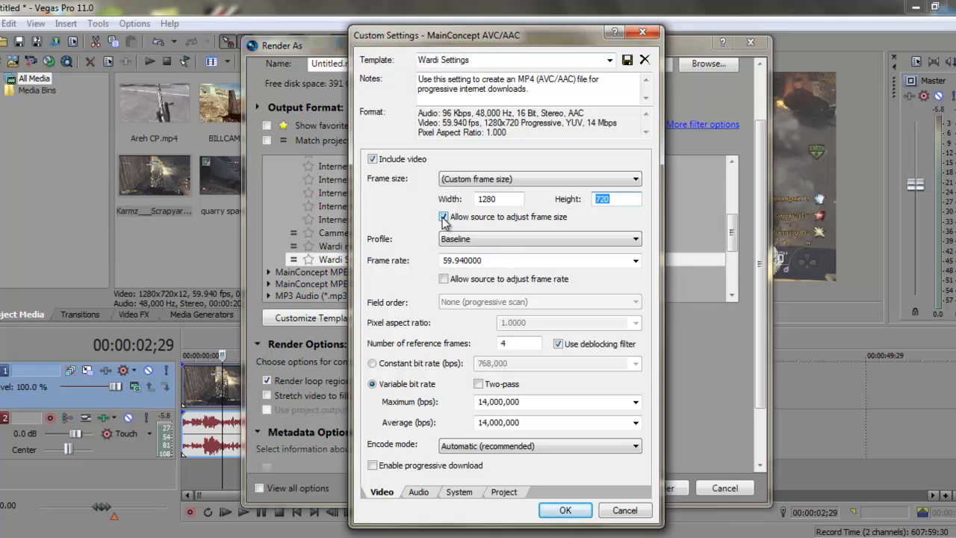
click(443, 218)
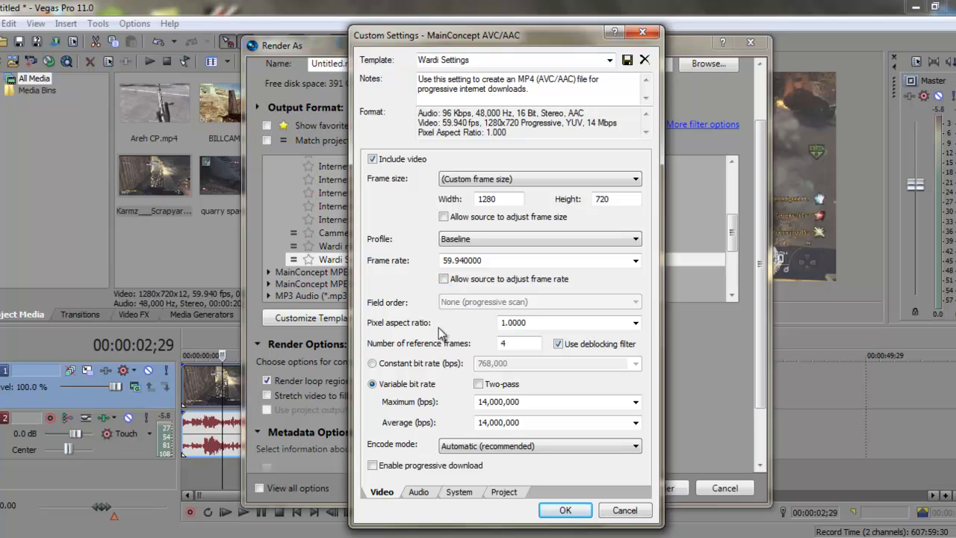
double_click(543, 321)
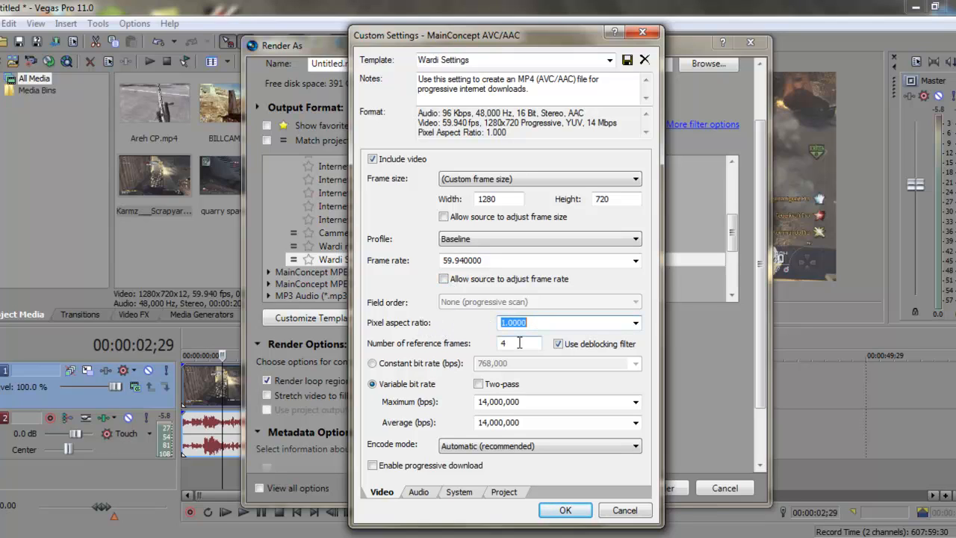
double_click(506, 344)
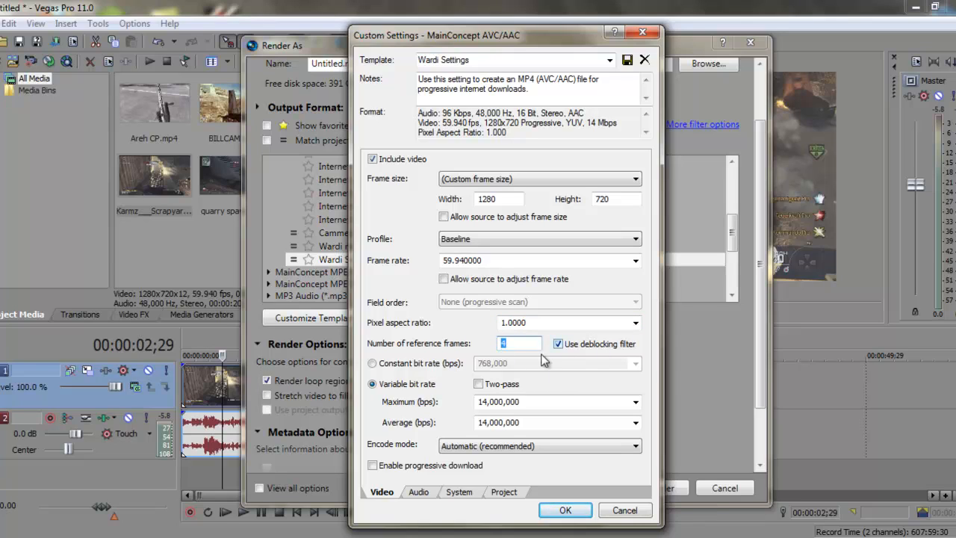
click(547, 387)
click(479, 384)
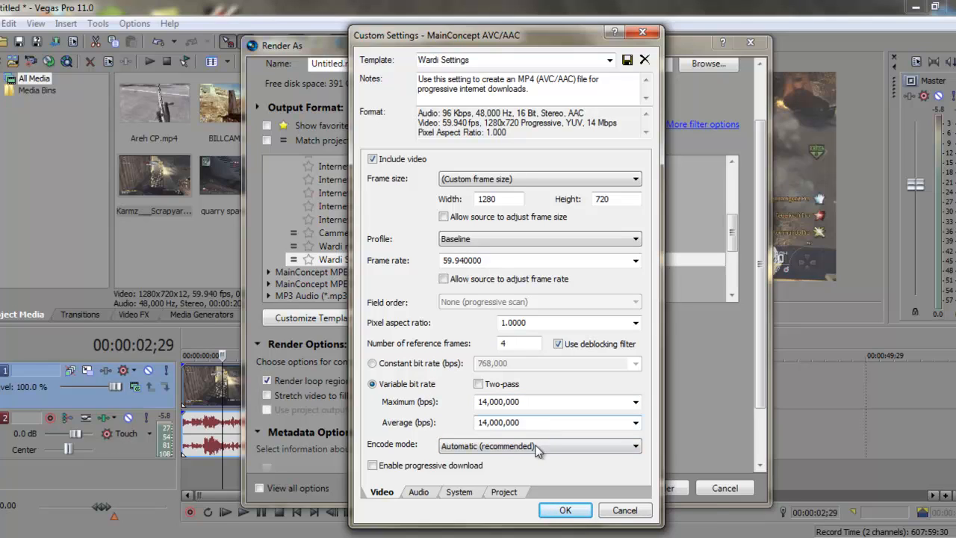
- Check the Audio, System and Project tabs, then accept the customised Wardi Settings
click(422, 495)
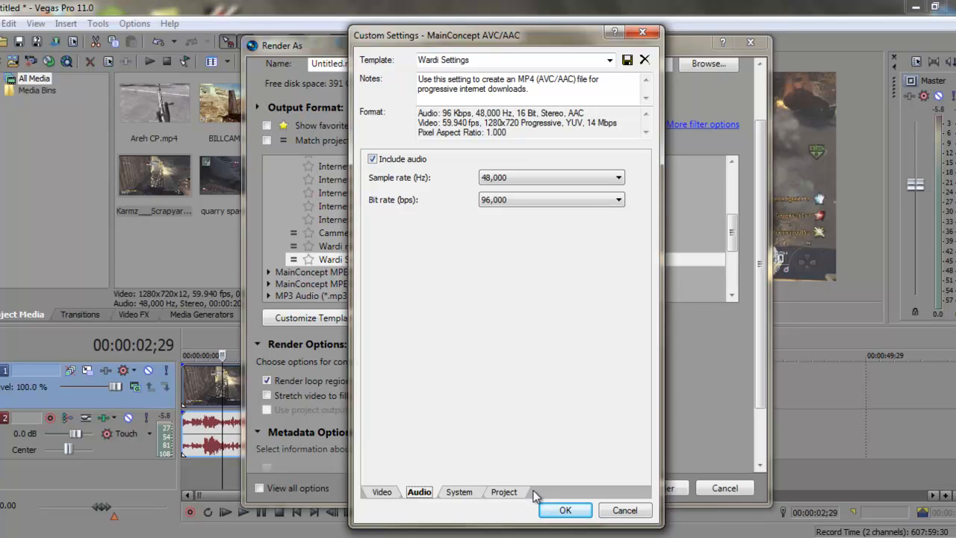
click(465, 492)
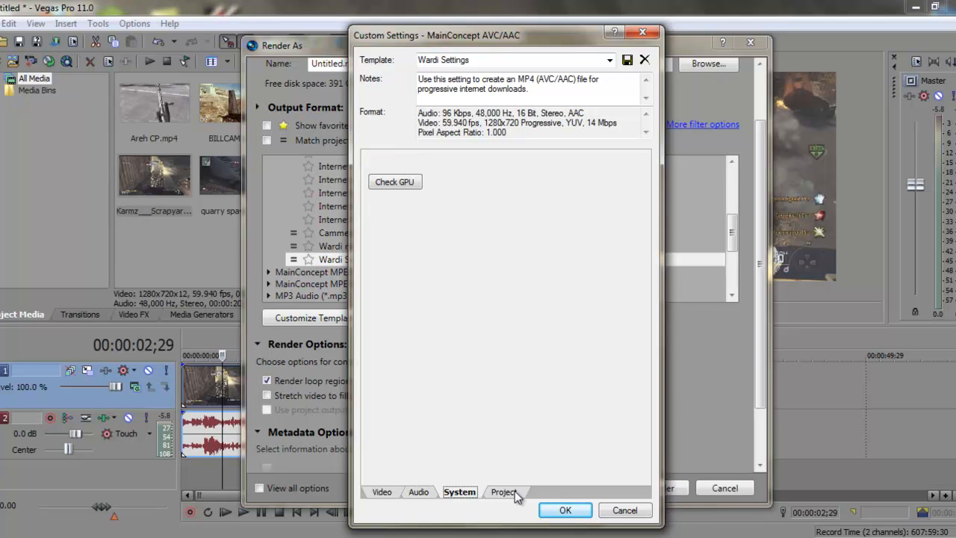
click(514, 492)
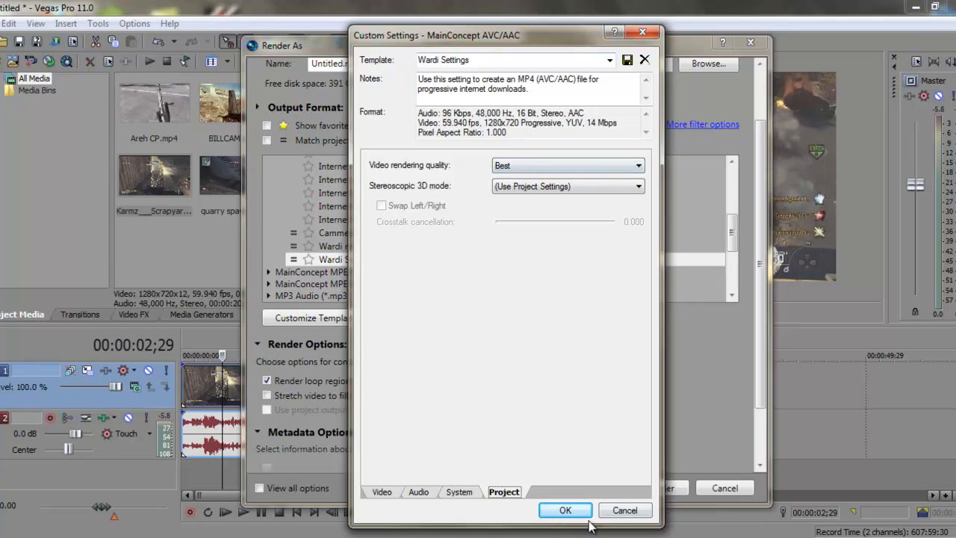
click(558, 510)
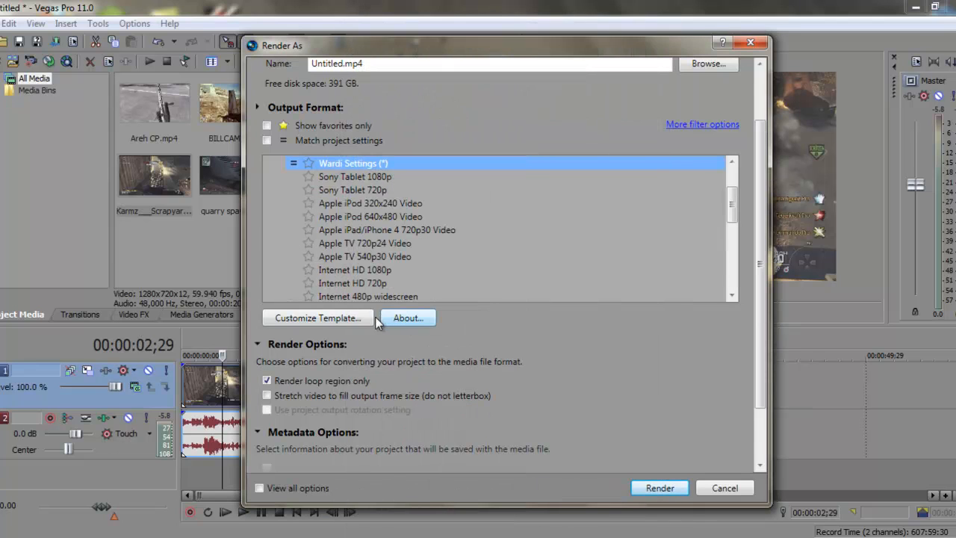
- Close the Render As dialog without rendering
click(750, 43)
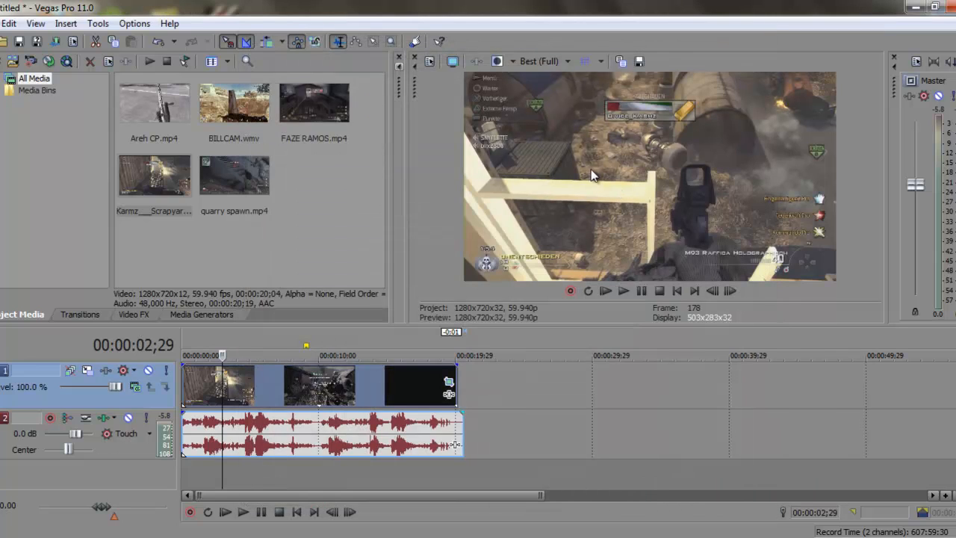